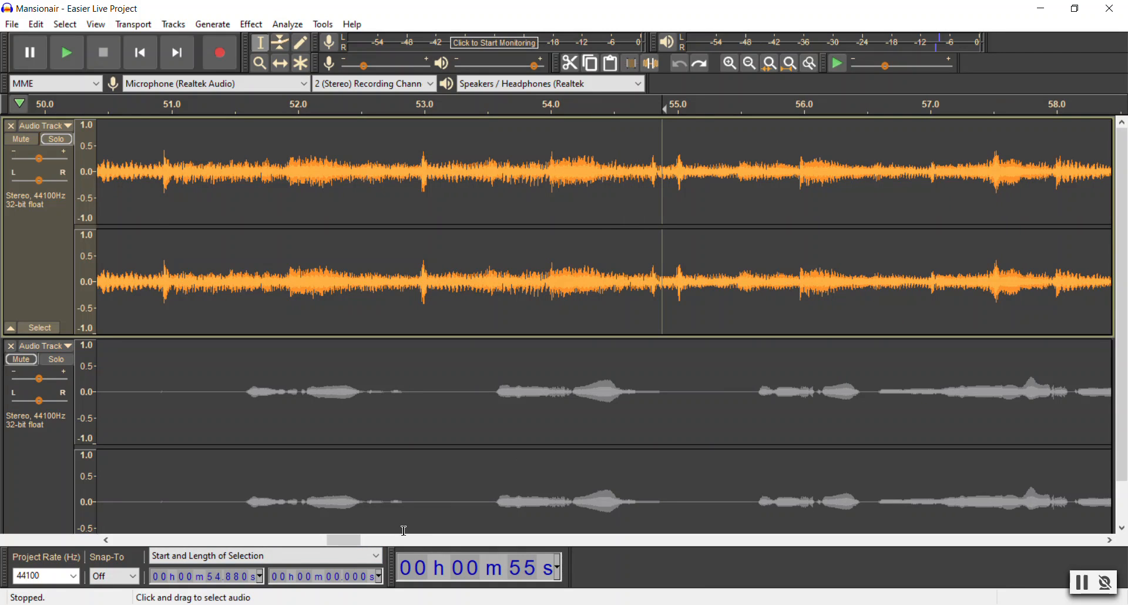
Play the upper audio track from about 50.4 s to listen for a section to loop.
{"action": "left_click_drag", "start_coordinate": [353, 542], "coordinate": [352, 542]}
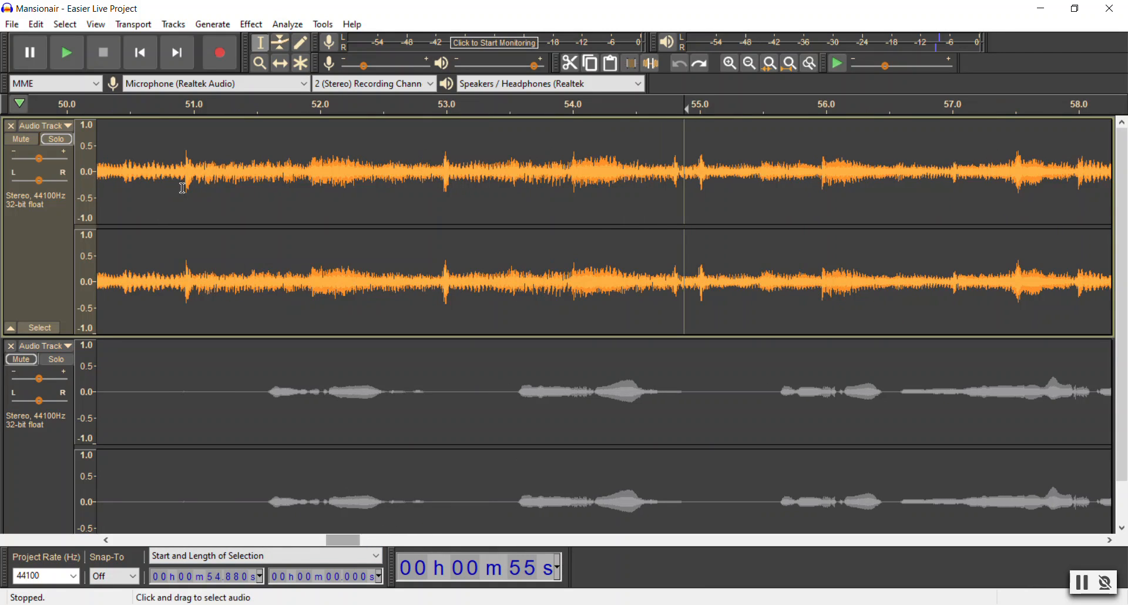
{"action": "left_click", "coordinate": [120, 164]}
{"action": "key", "text": "space"}
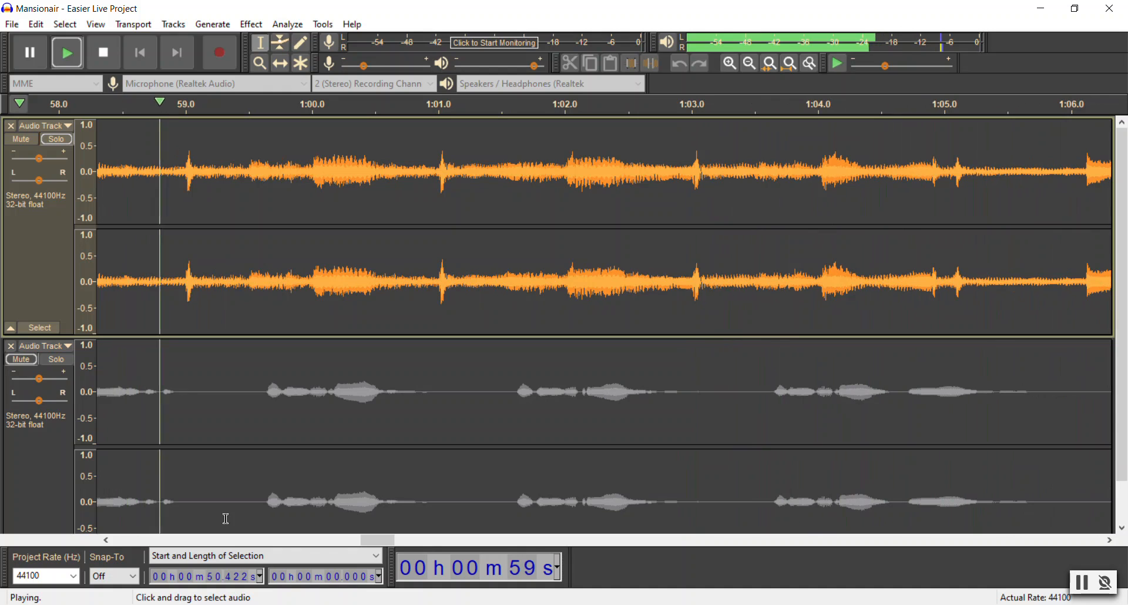
{"action": "key", "text": "space"}
Select the section of the upper track starting at 53.040 s with a length of 1.956 s, and play it.
{"action": "left_click_drag", "start_coordinate": [389, 542], "coordinate": [359, 555]}
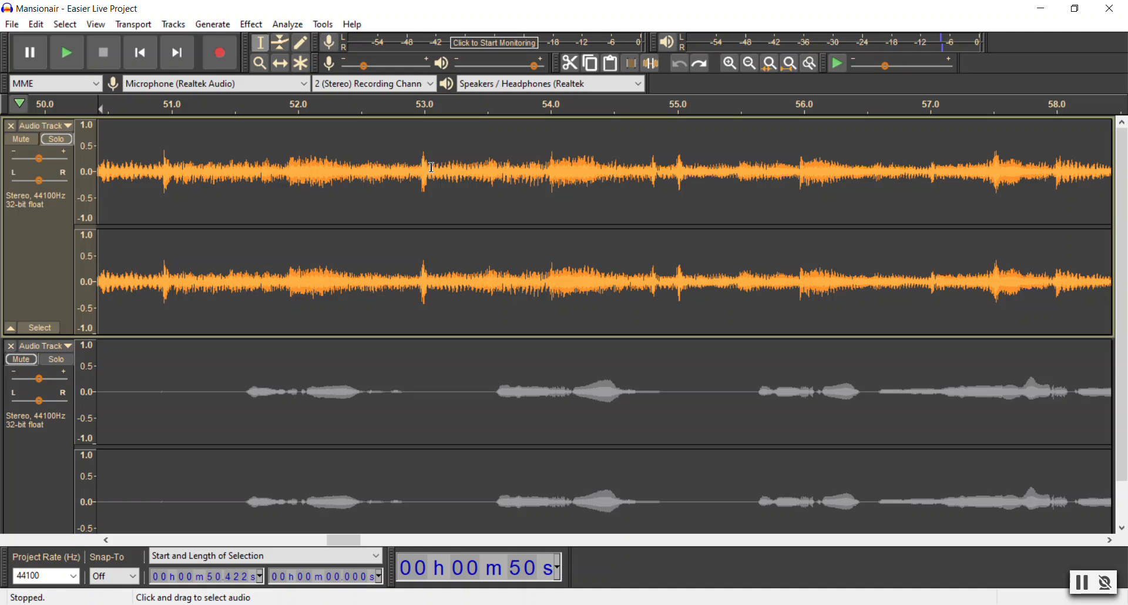
{"action": "left_click_drag", "start_coordinate": [429, 168], "coordinate": [676, 174]}
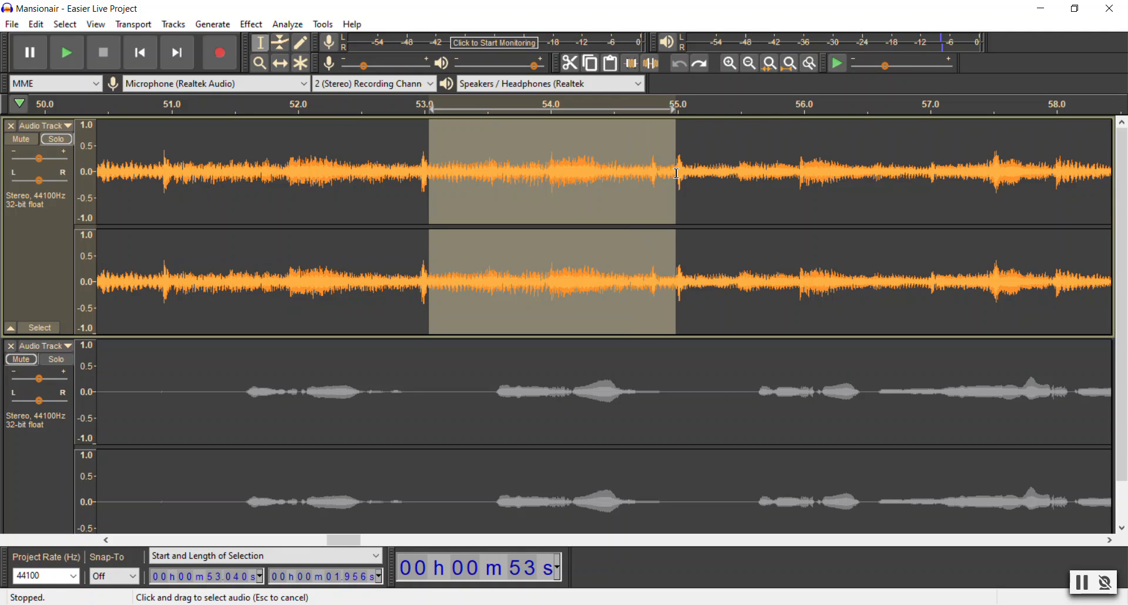
{"action": "left_click_drag", "start_coordinate": [676, 173], "coordinate": [676, 173]}
{"action": "key", "text": "space"}
{"action": "key", "text": "space"}
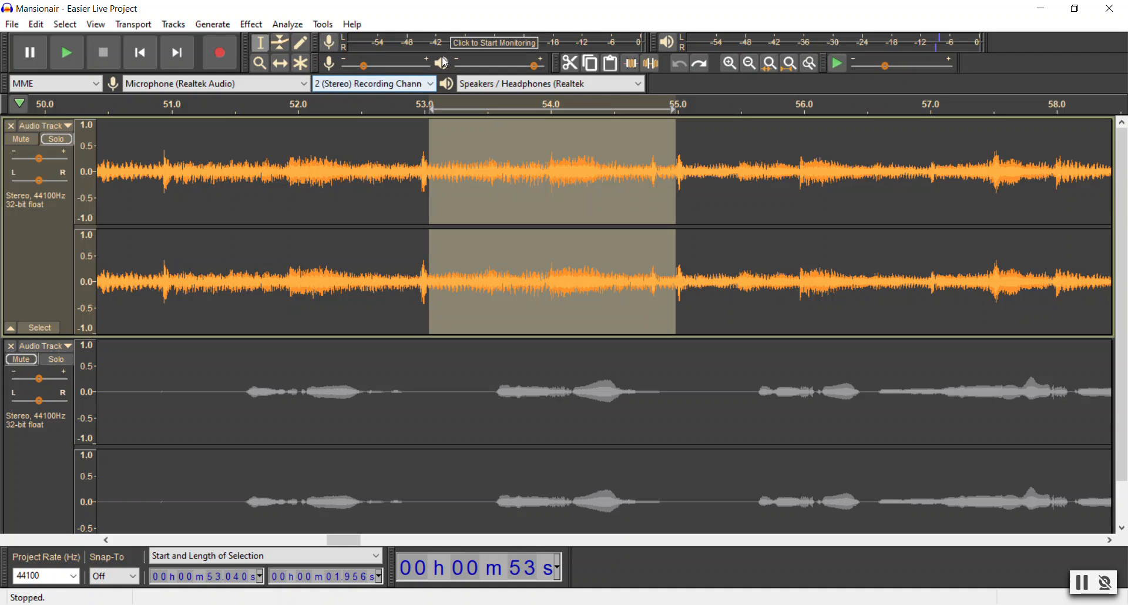
Try the Repeat effect on the selected section of the upper track with 3 repeats.
{"action": "left_click", "coordinate": [244, 24]}
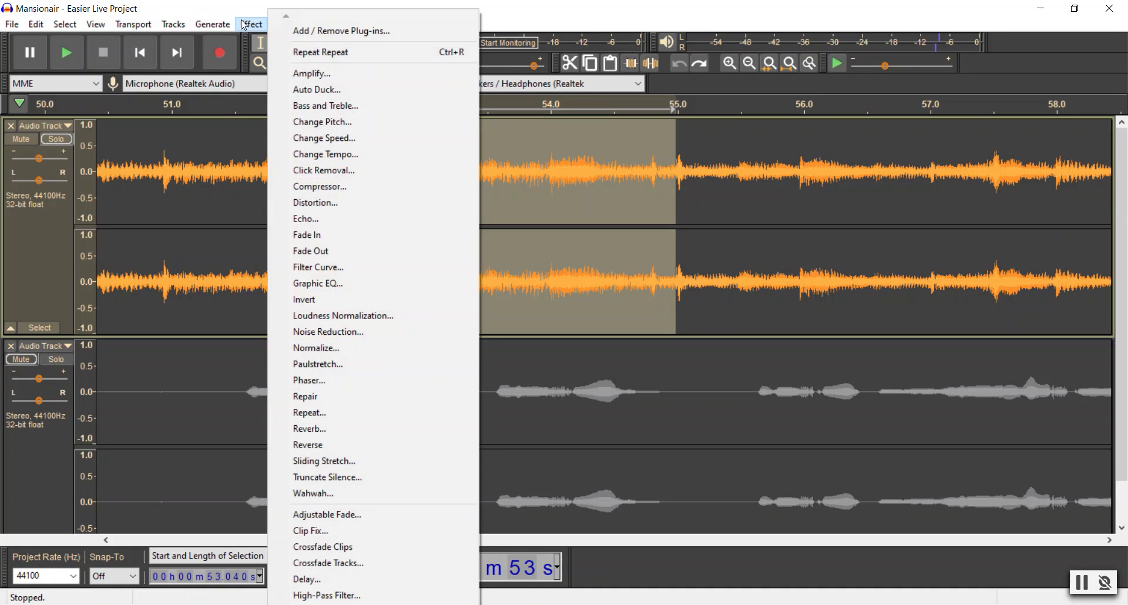
{"action": "left_click", "coordinate": [329, 414]}
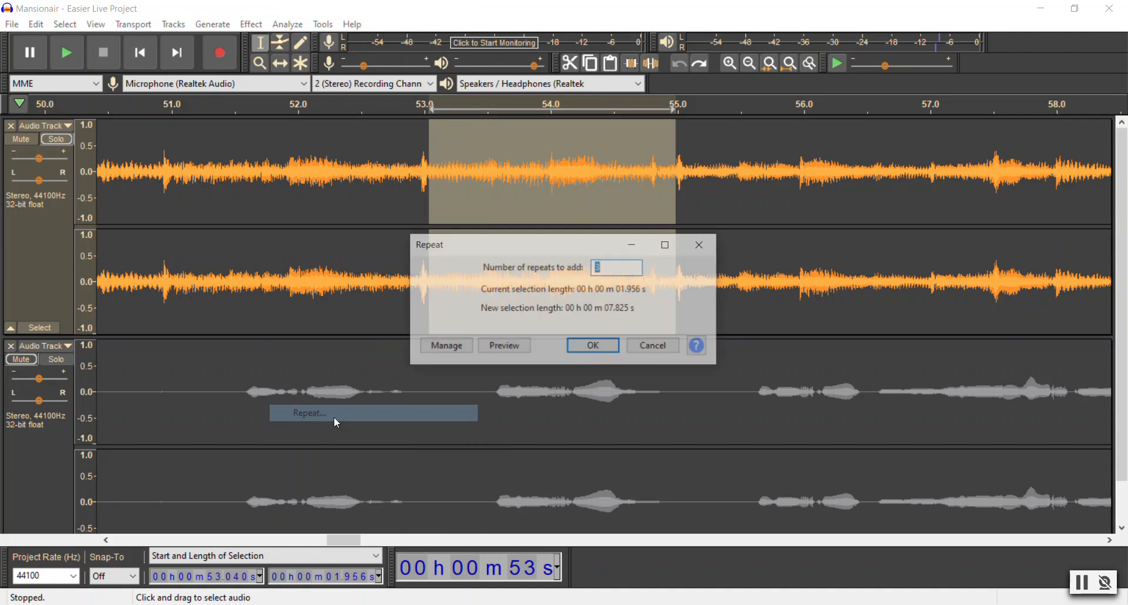
{"action": "left_click", "coordinate": [627, 272]}
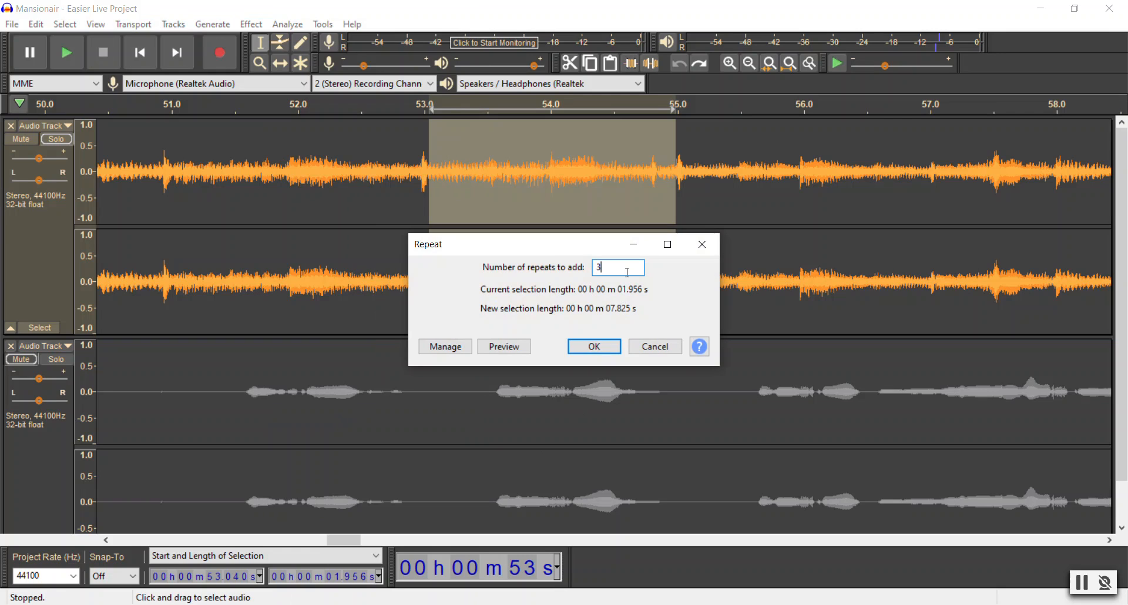
{"action": "left_click", "coordinate": [600, 348]}
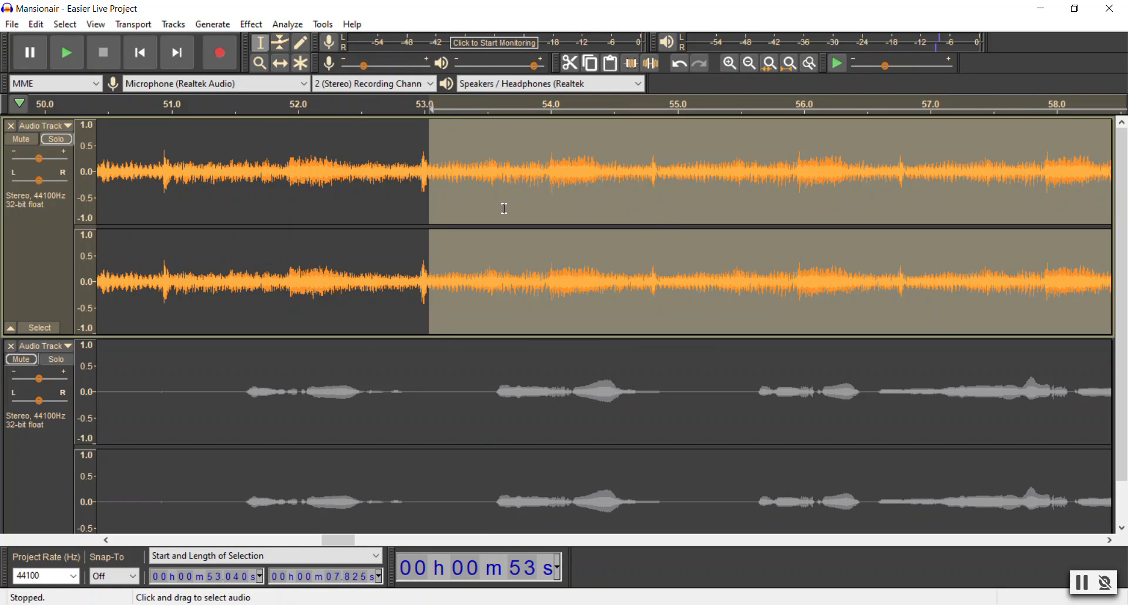
Play the repeated section from about 50.5 s, and undo the repeat.
{"action": "left_click", "coordinate": [104, 169]}
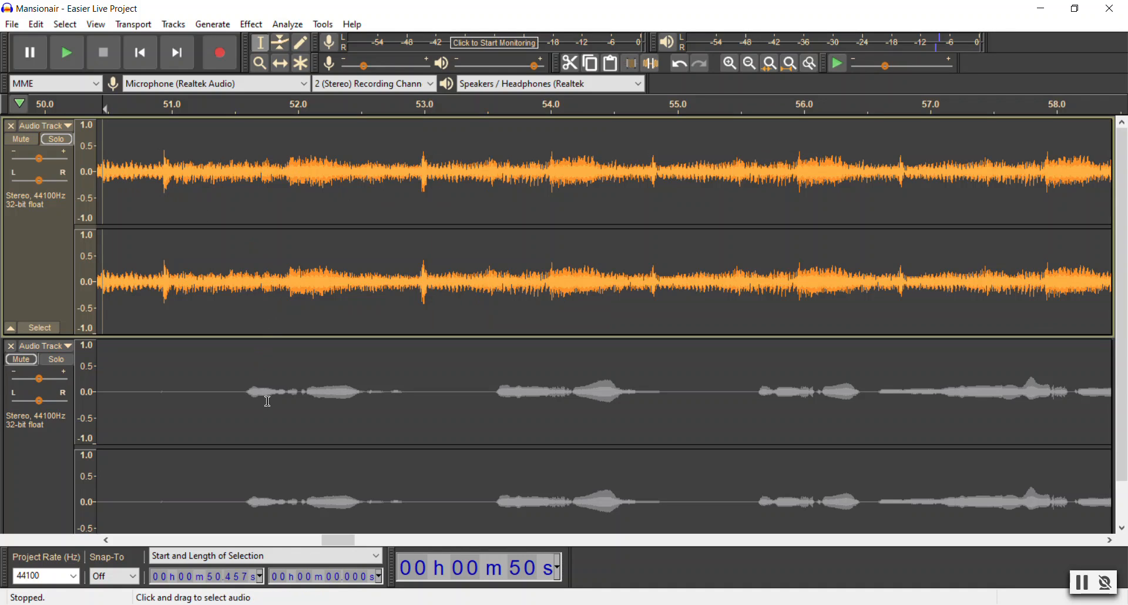
{"action": "key", "text": "space"}
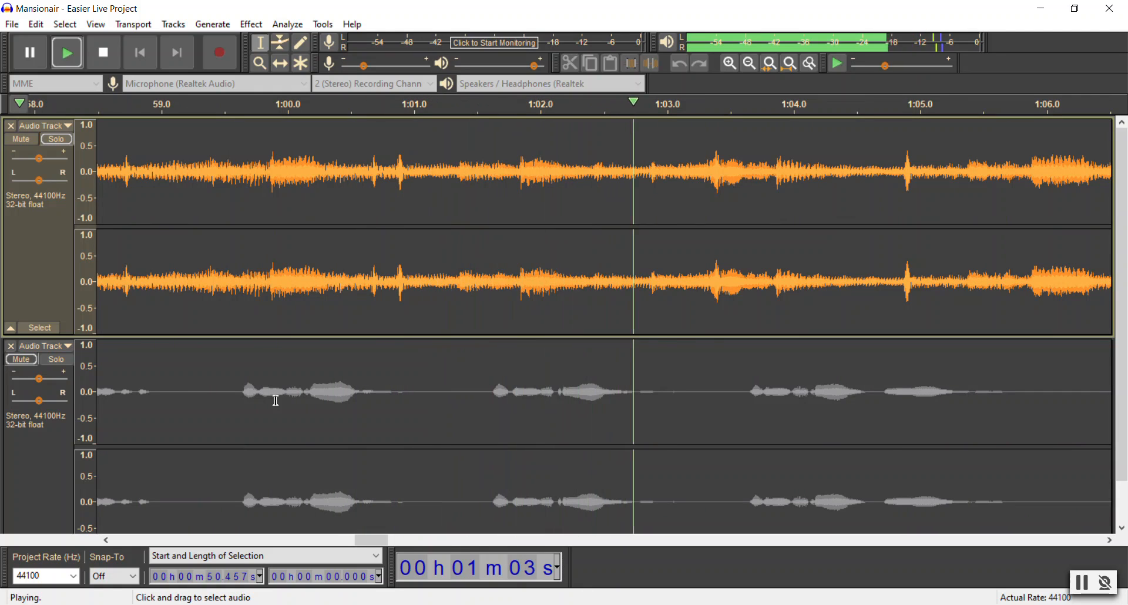
{"action": "key", "text": "space"}
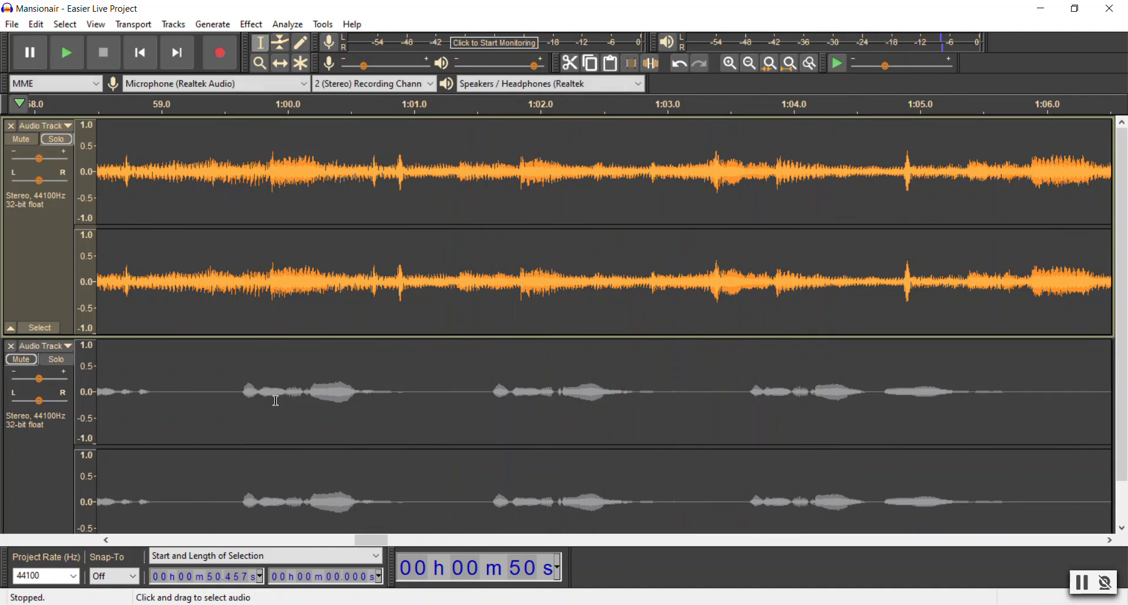
{"action": "key", "text": "ctrl+z"}
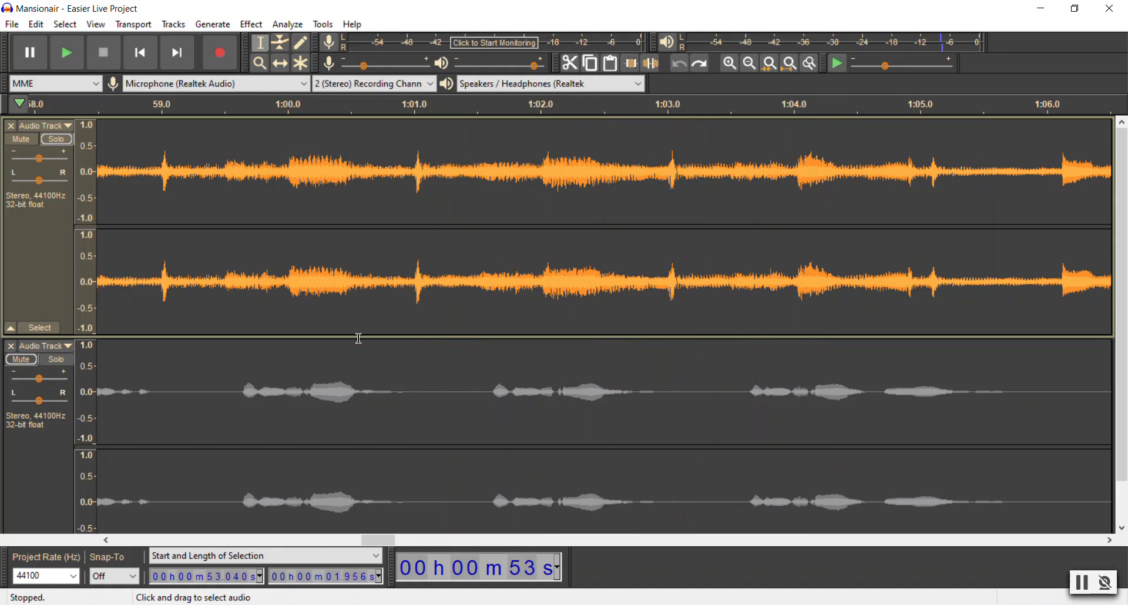
Add a new stereo track and paste a copy of the upper track's selected section into it at 53.040 s.
{"action": "left_click_drag", "start_coordinate": [386, 540], "coordinate": [356, 530]}
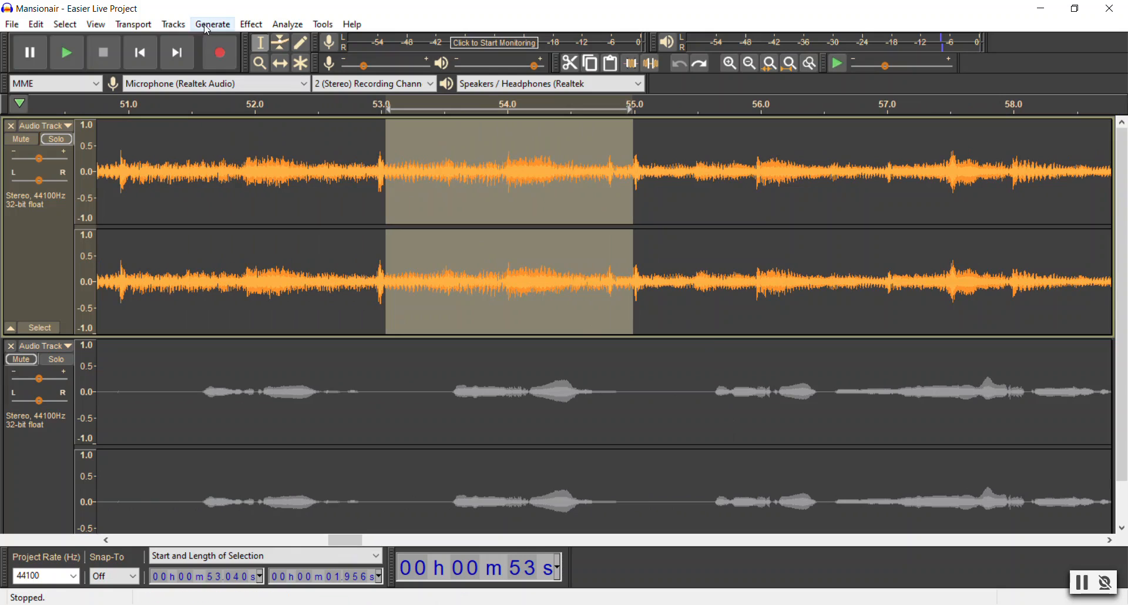
{"action": "left_click", "coordinate": [173, 24]}
{"action": "mouse_move", "coordinate": [192, 43]}
{"action": "left_click", "coordinate": [366, 58]}
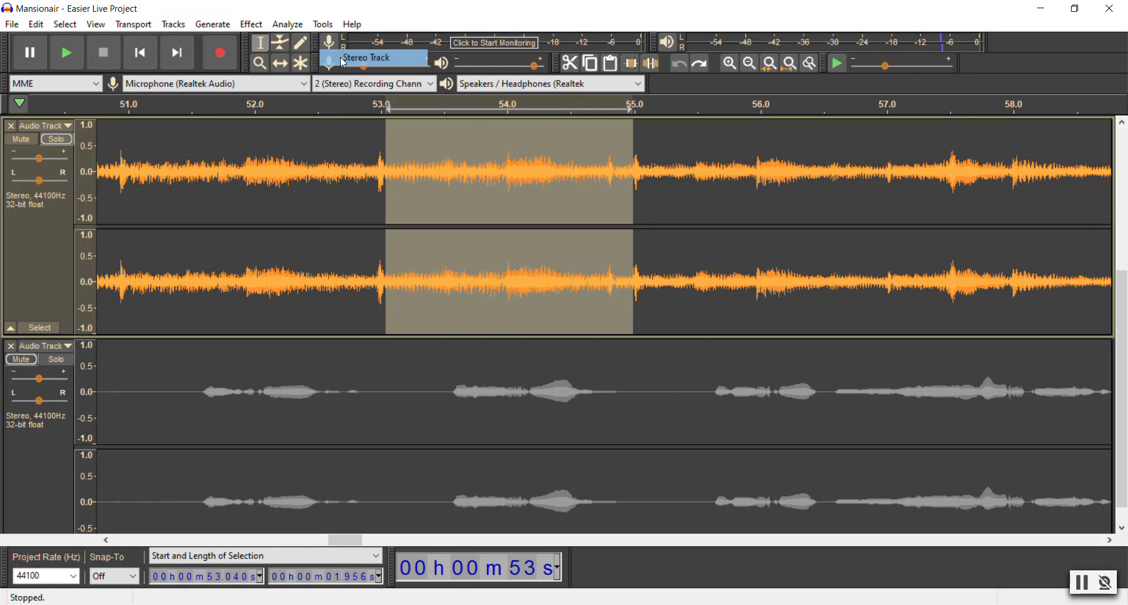
{"action": "key", "text": "ctrl+v"}
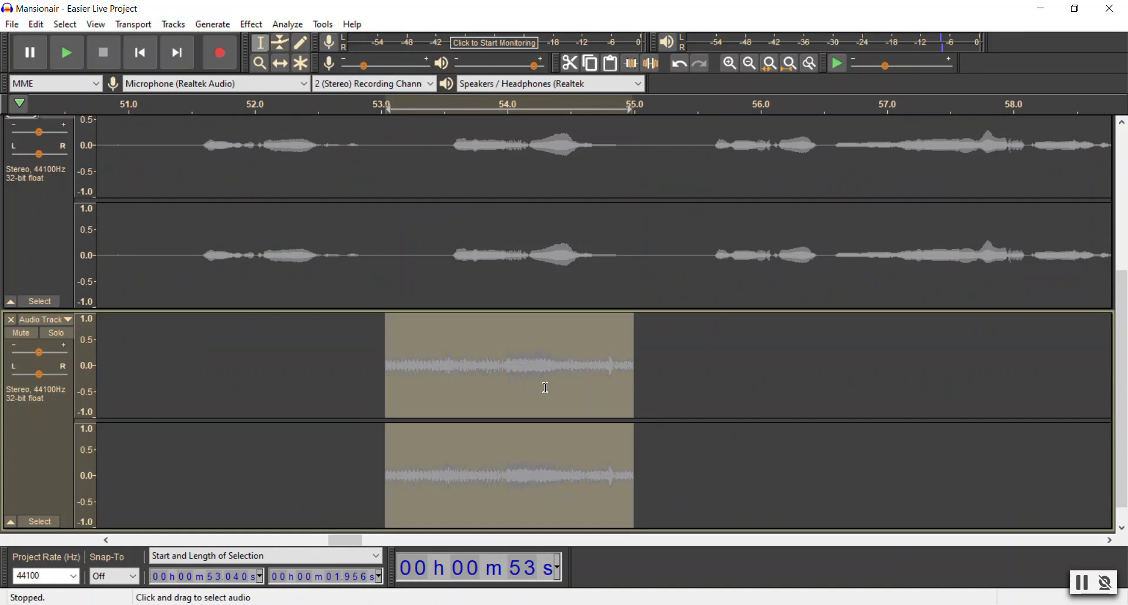
{"action": "left_click", "coordinate": [649, 381]}
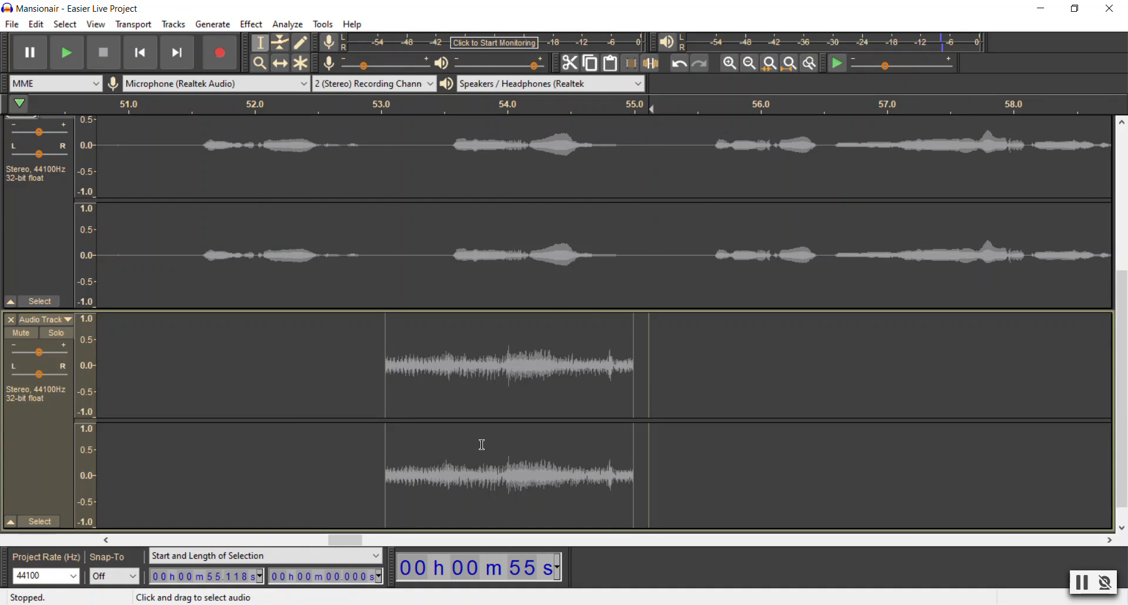
Select the section of the upper track starting at 52.988 s with a length of 1.985 s, and play it.
{"action": "scroll", "coordinate": [481, 445], "scroll_direction": "up", "scroll_amount": 5}
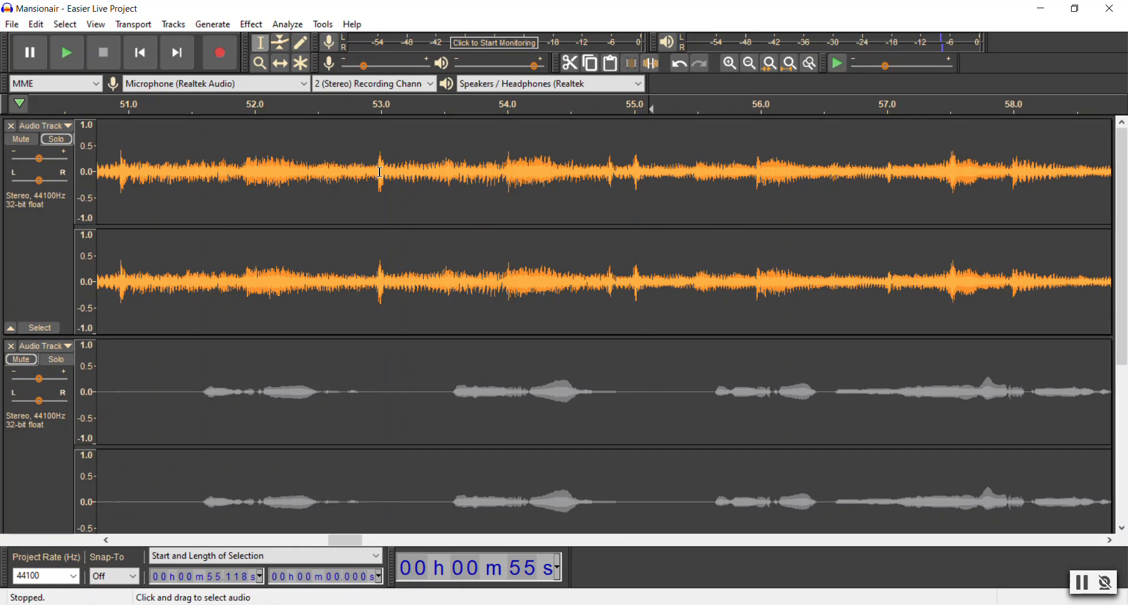
{"action": "left_click", "coordinate": [382, 173]}
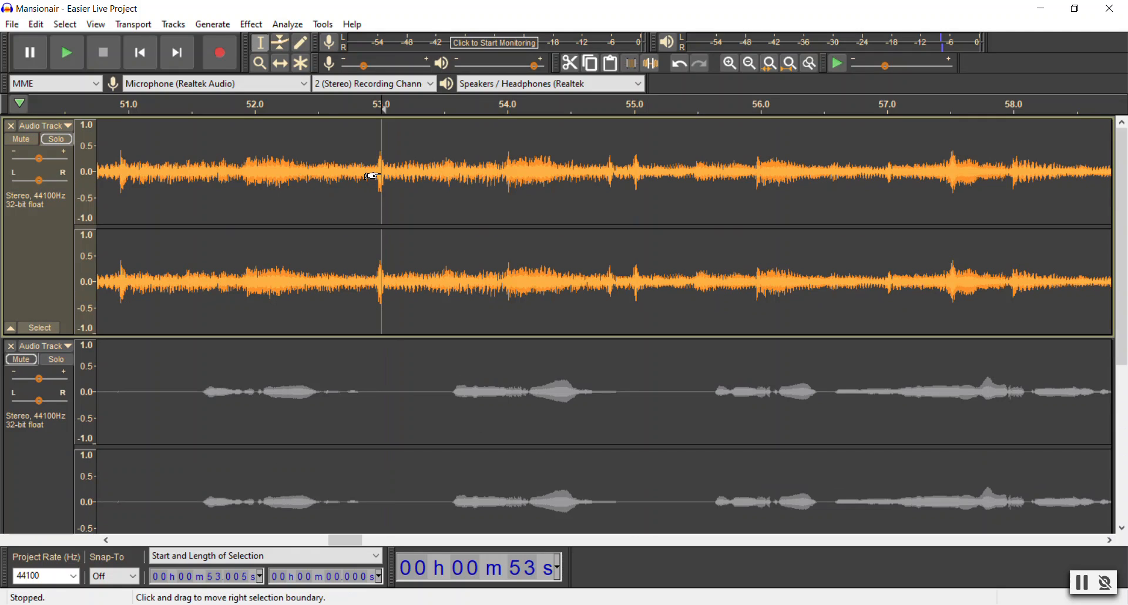
{"action": "left_click_drag", "start_coordinate": [380, 175], "coordinate": [630, 187]}
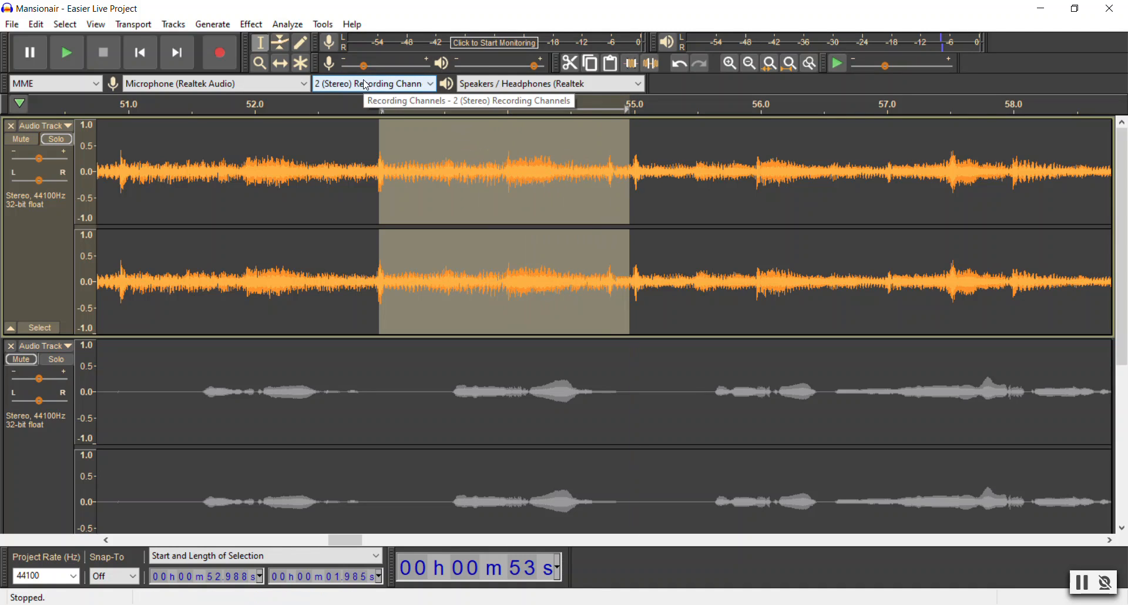
{"action": "key", "text": "space"}
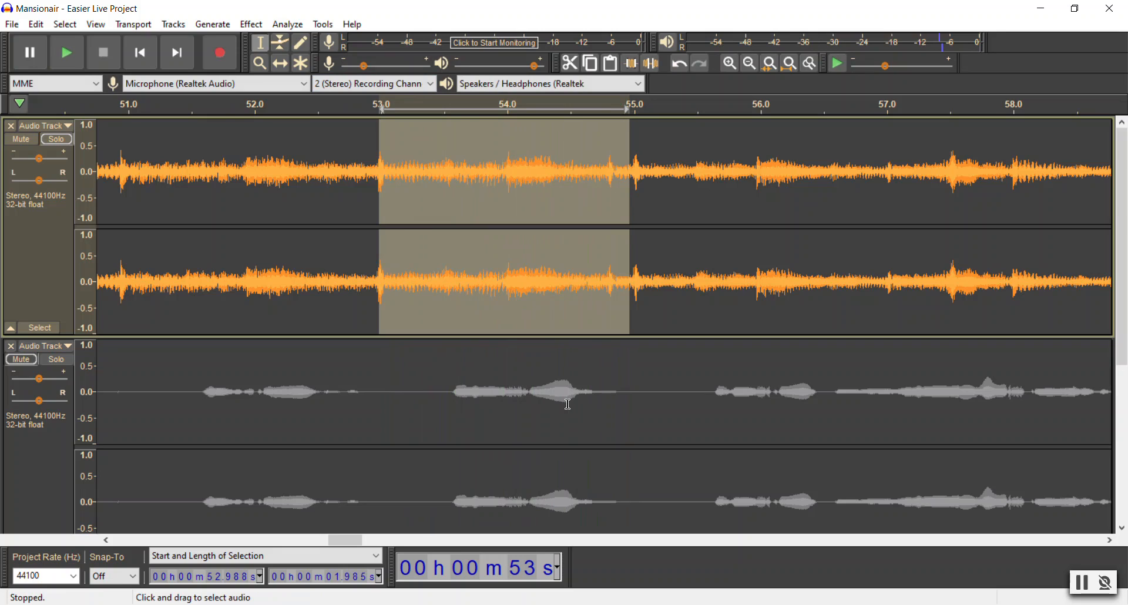
{"action": "key", "text": "space"}
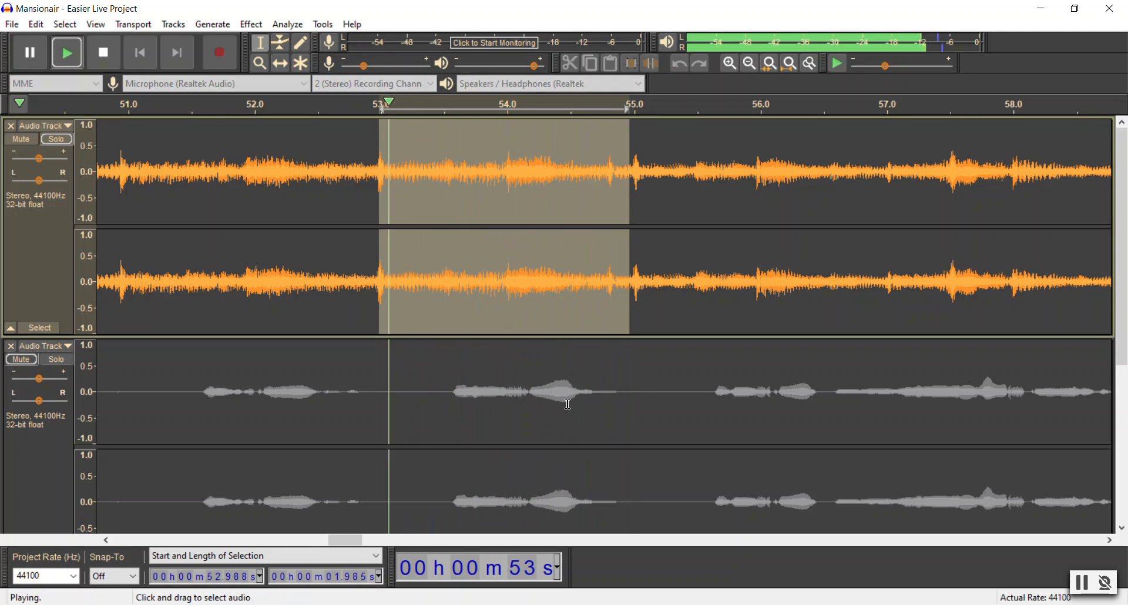
{"action": "key", "text": "space"}
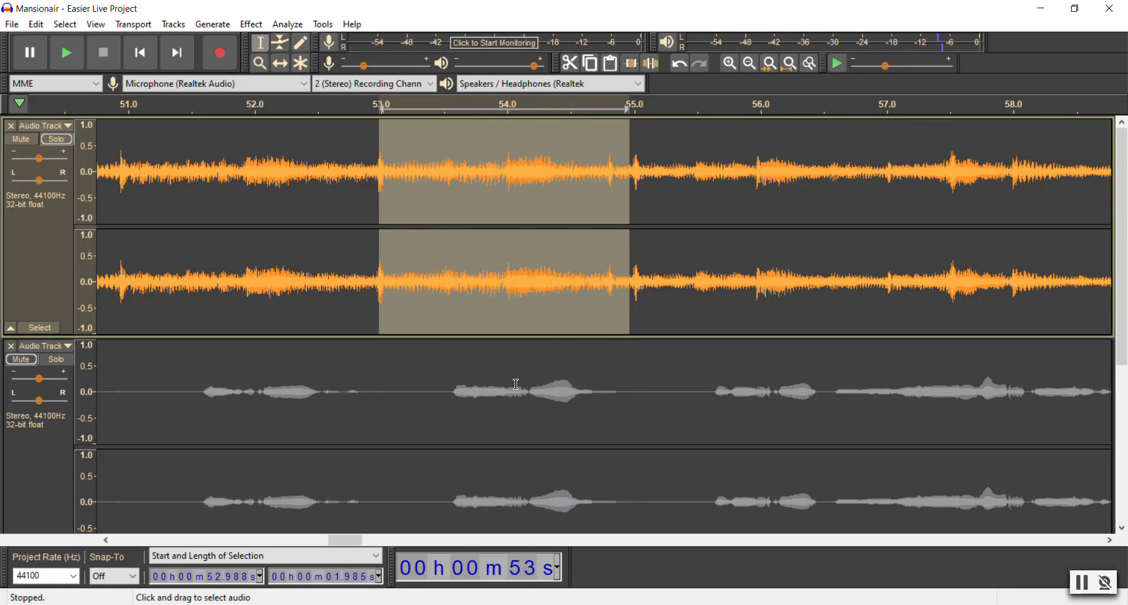
Apply the Repeat effect to the selected section of the upper track with 3 repeats.
{"action": "left_click", "coordinate": [252, 26]}
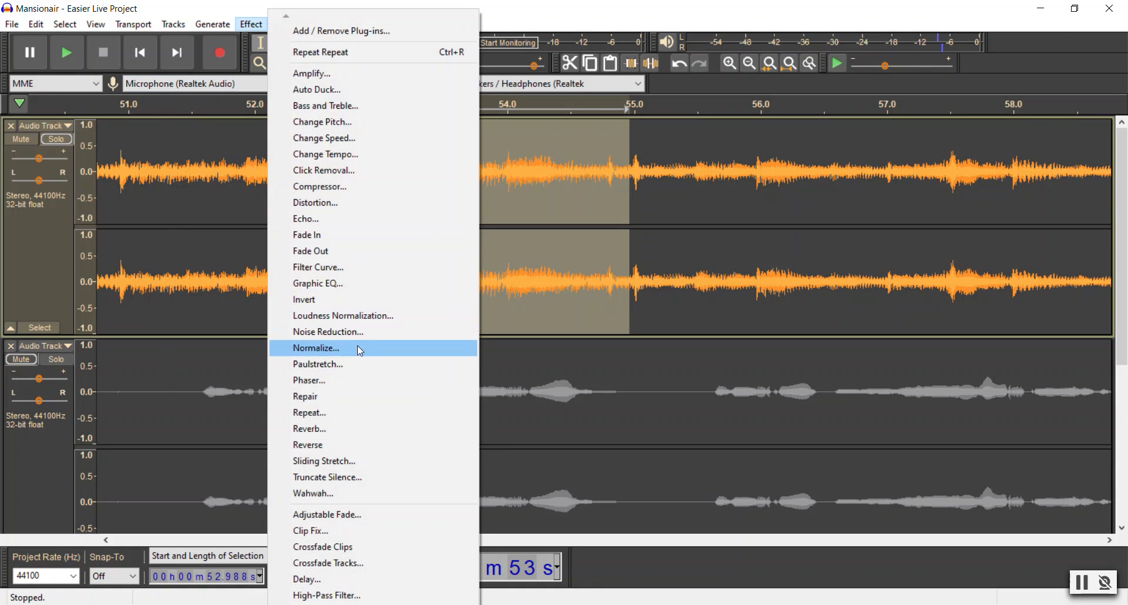
{"action": "left_click", "coordinate": [356, 415]}
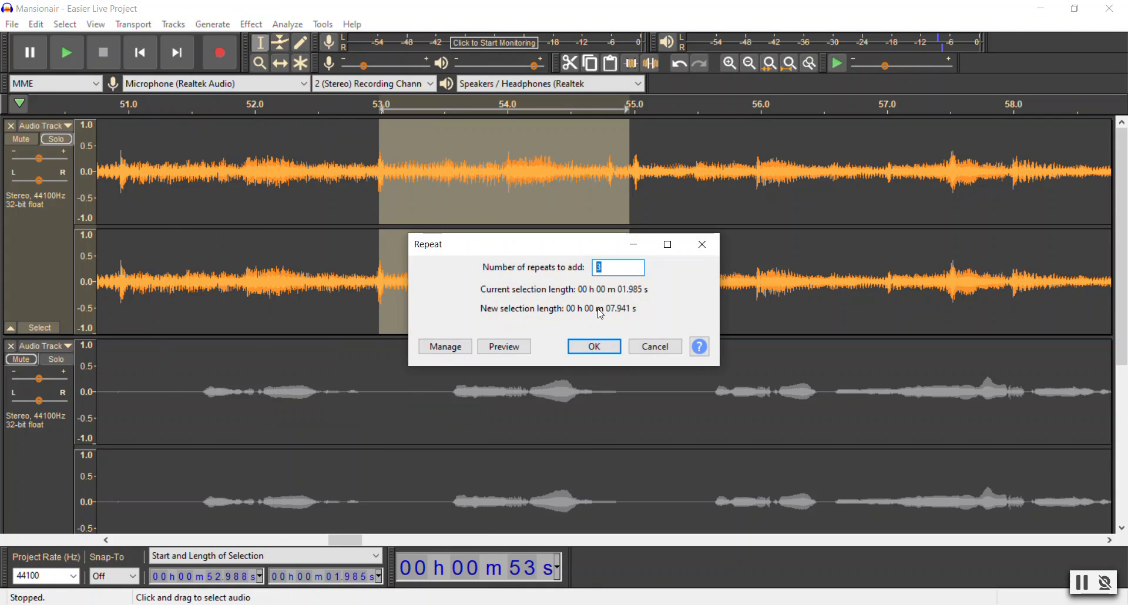
{"action": "left_click", "coordinate": [595, 347]}
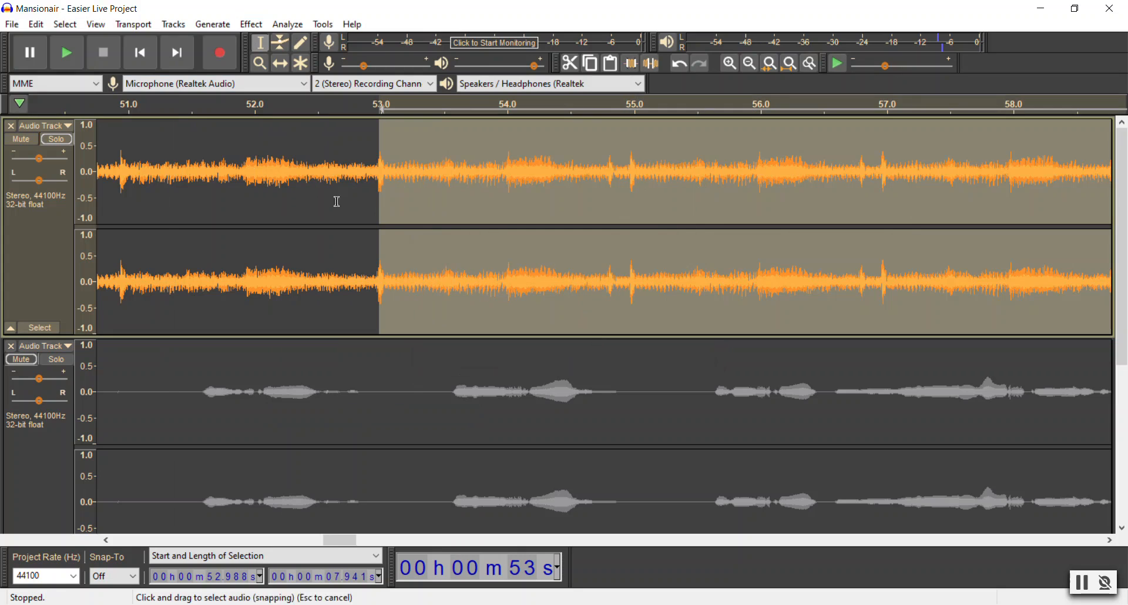
Play the upper track from about 50.8 s and again from about 54.6 s to check the loop transitions.
{"action": "left_click", "coordinate": [131, 166]}
{"action": "left_click", "coordinate": [105, 166]}
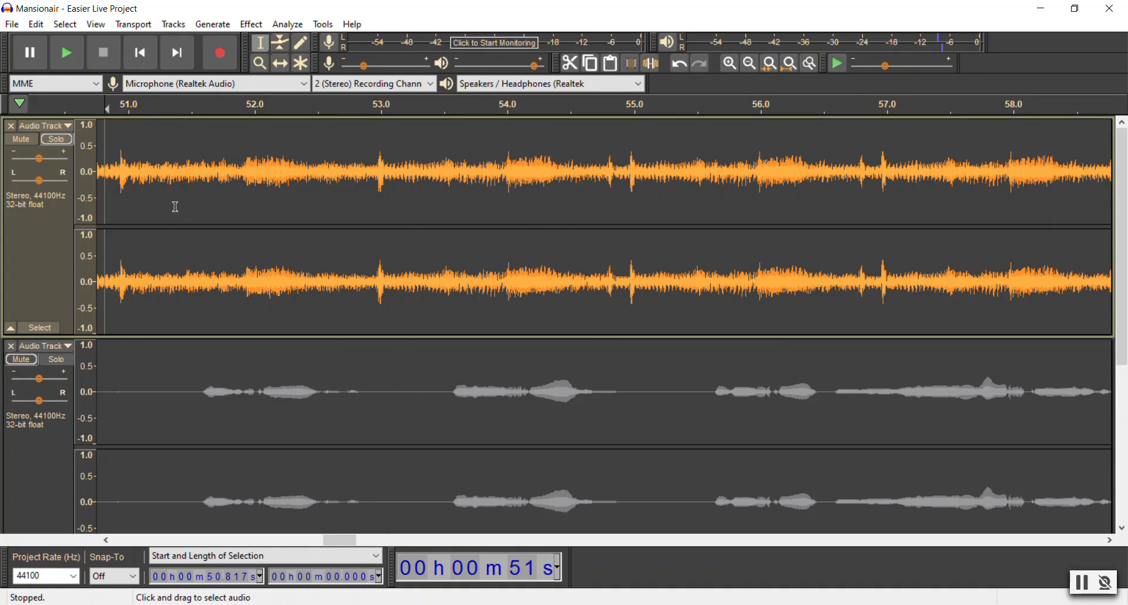
{"action": "key", "text": "space"}
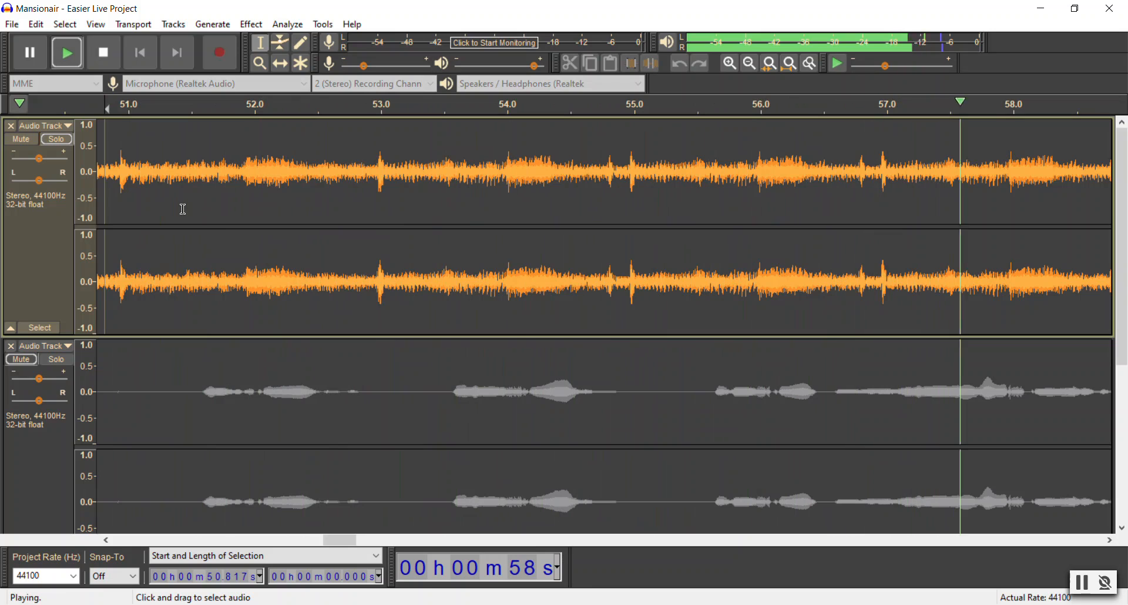
{"action": "key", "text": "space"}
{"action": "left_click", "coordinate": [580, 151]}
{"action": "key", "text": "space"}
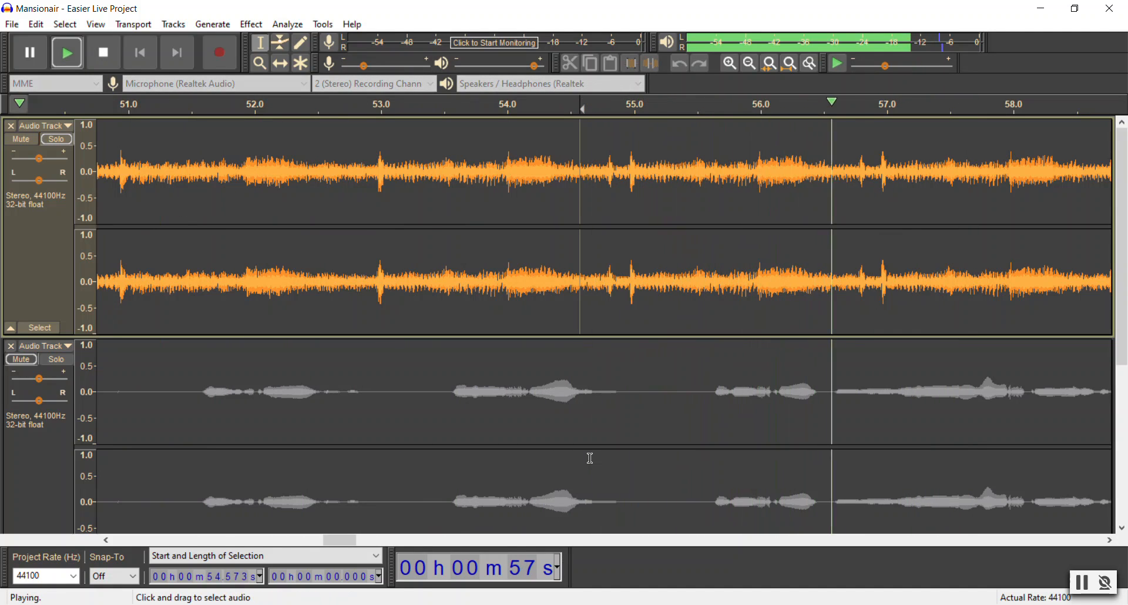
{"action": "key", "text": "space"}
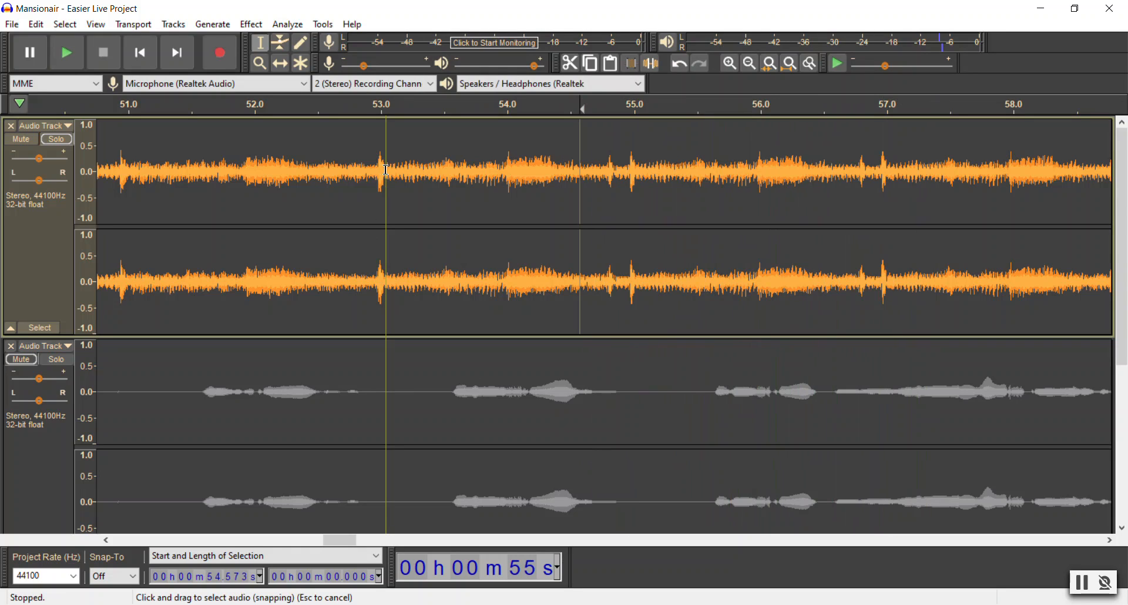
Select the section of the upper track starting at 53.040 s with a length of 1.921 s, and play it.
{"action": "left_click_drag", "start_coordinate": [386, 170], "coordinate": [629, 182]}
{"action": "left_click_drag", "start_coordinate": [629, 182], "coordinate": [628, 183]}
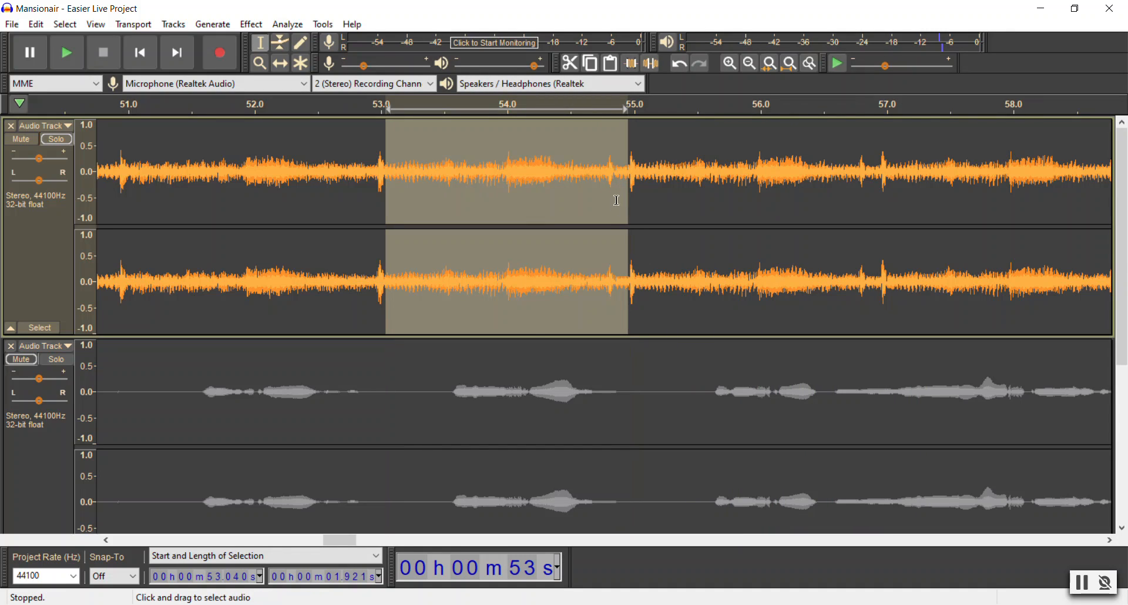
{"action": "key", "text": "space"}
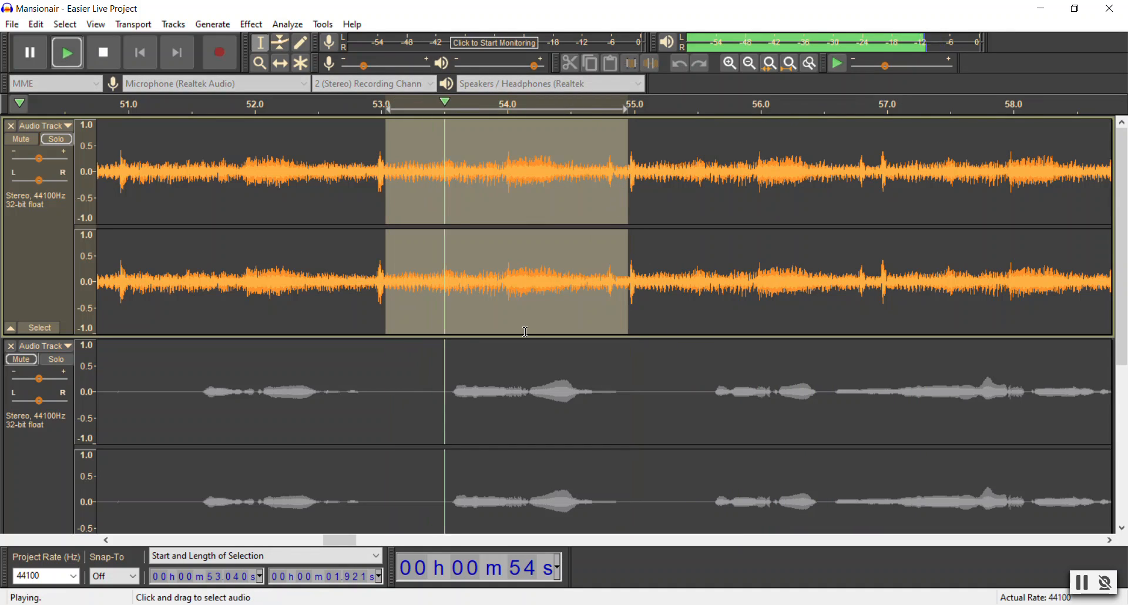